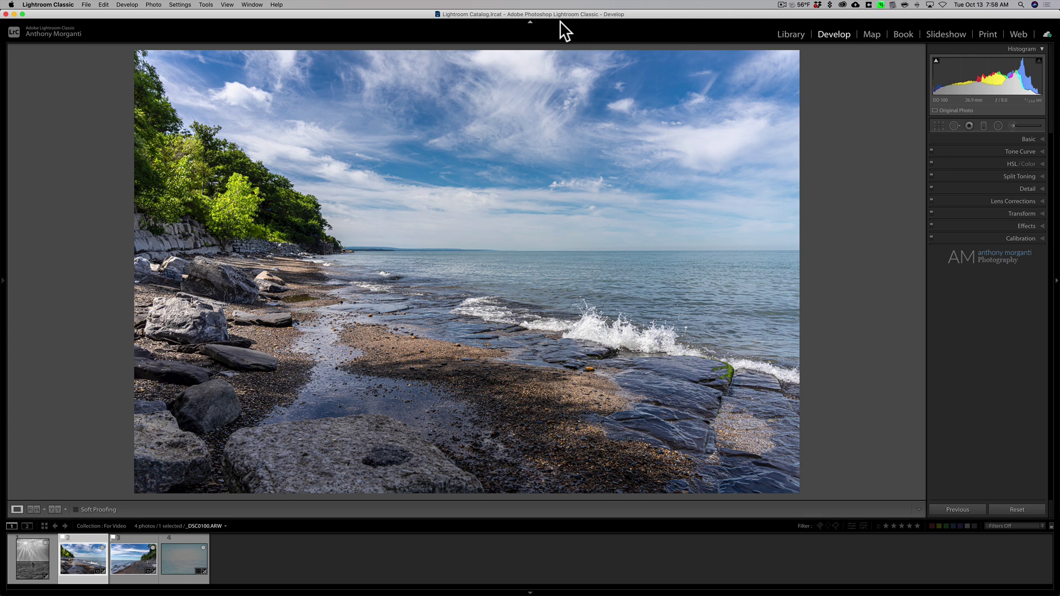
Review the Silver Efex Pro 2 edit settings (TIFF, sRGB), then cancel without editing
right_click(496, 149)
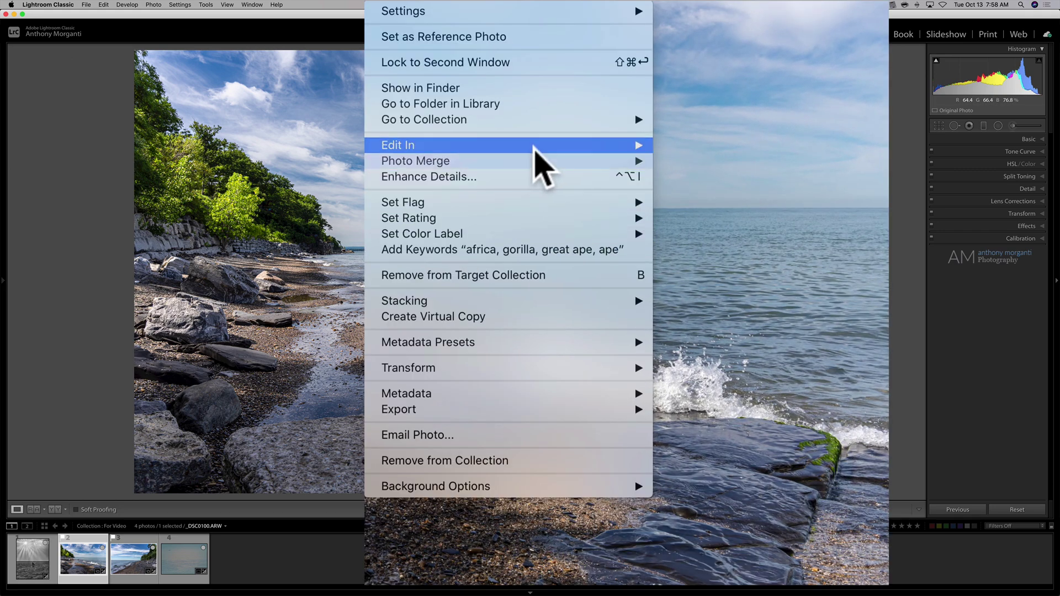
mouse_move(538, 148)
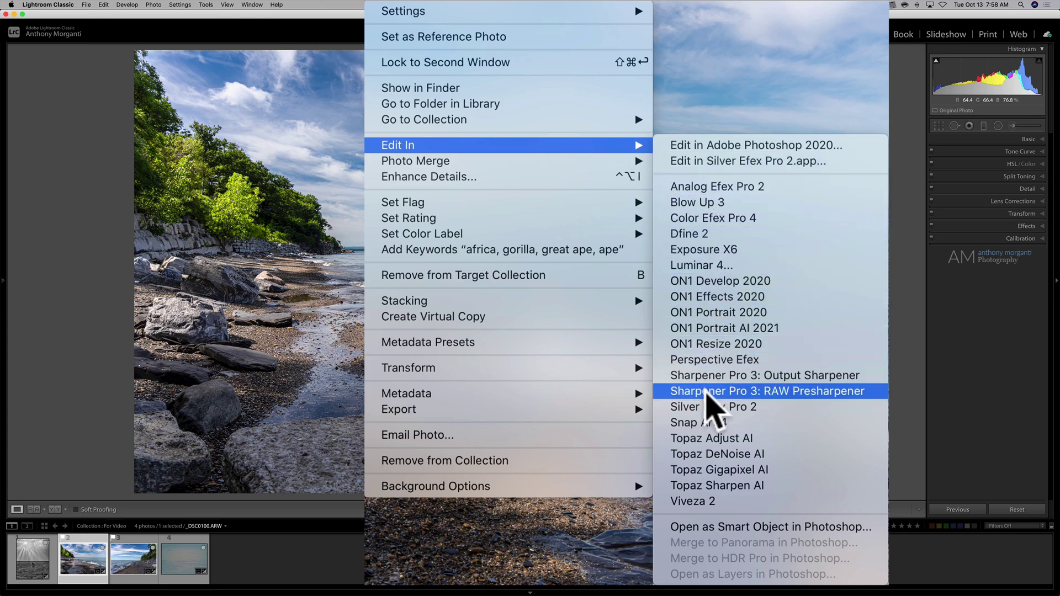
click(707, 408)
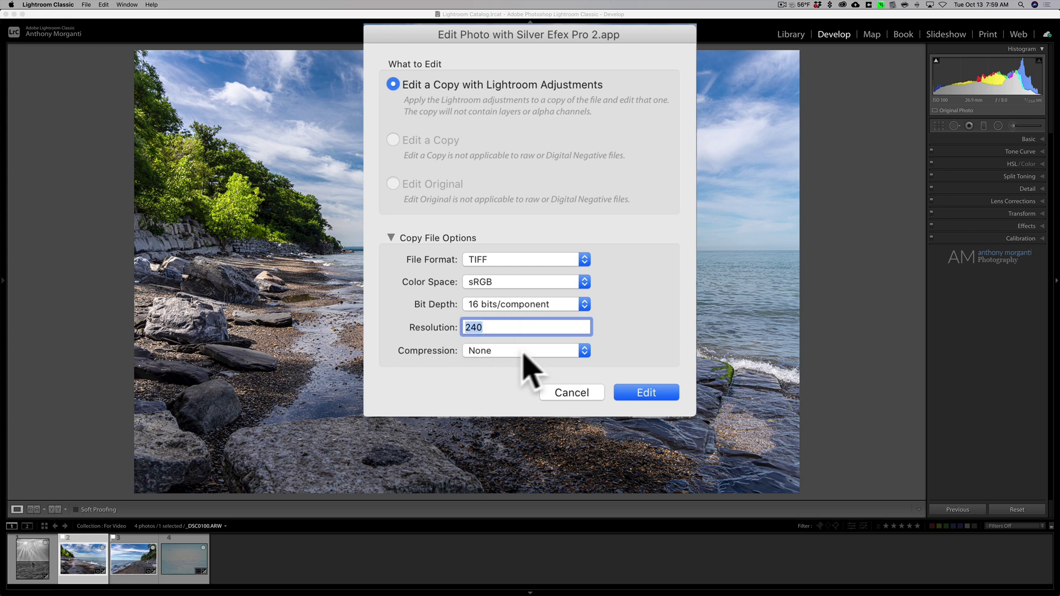
click(563, 259)
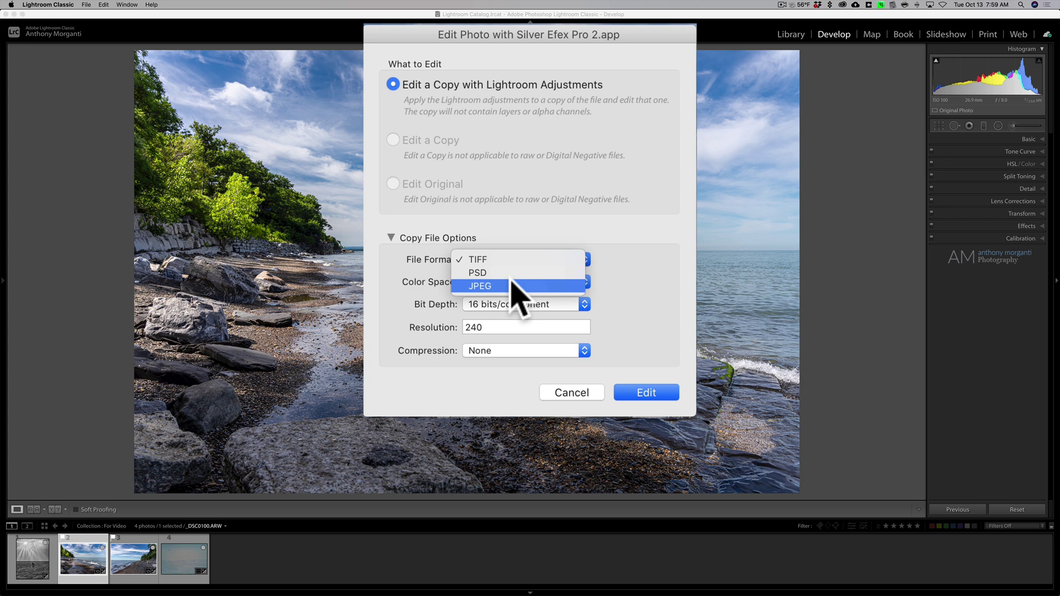
click(567, 237)
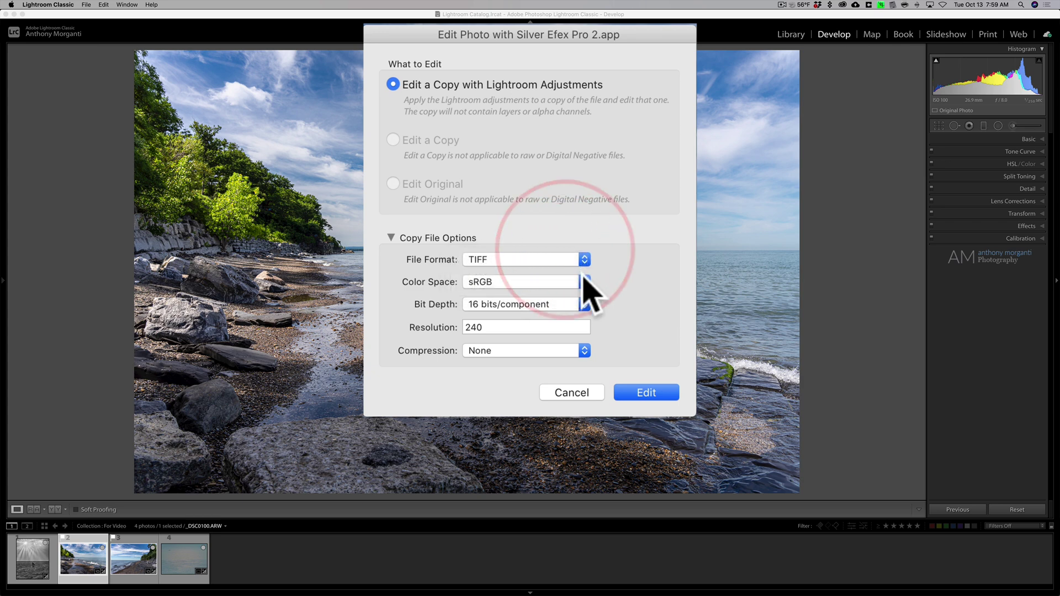
click(583, 281)
click(633, 254)
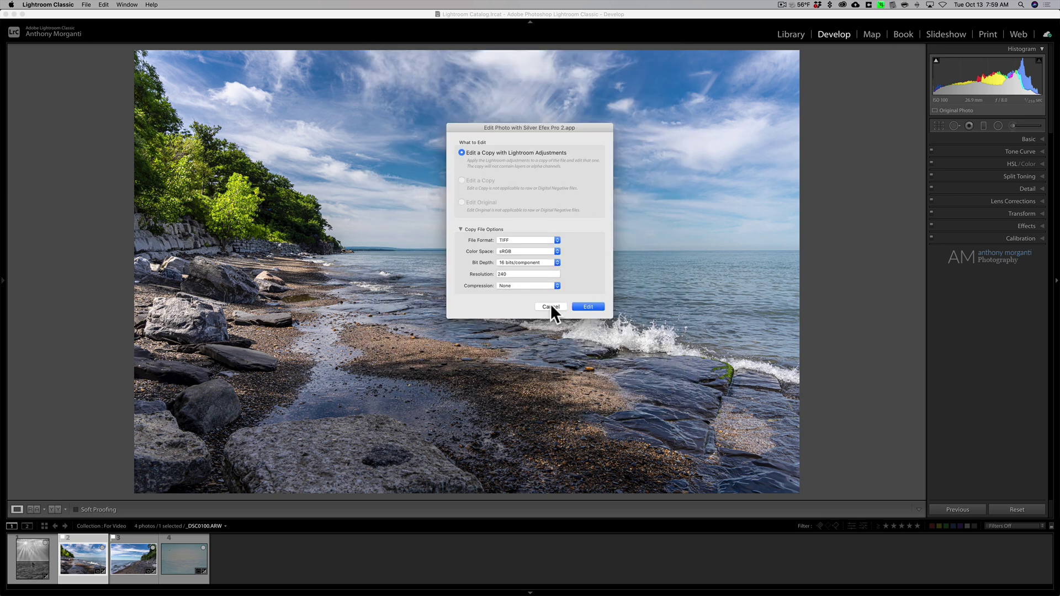
click(551, 306)
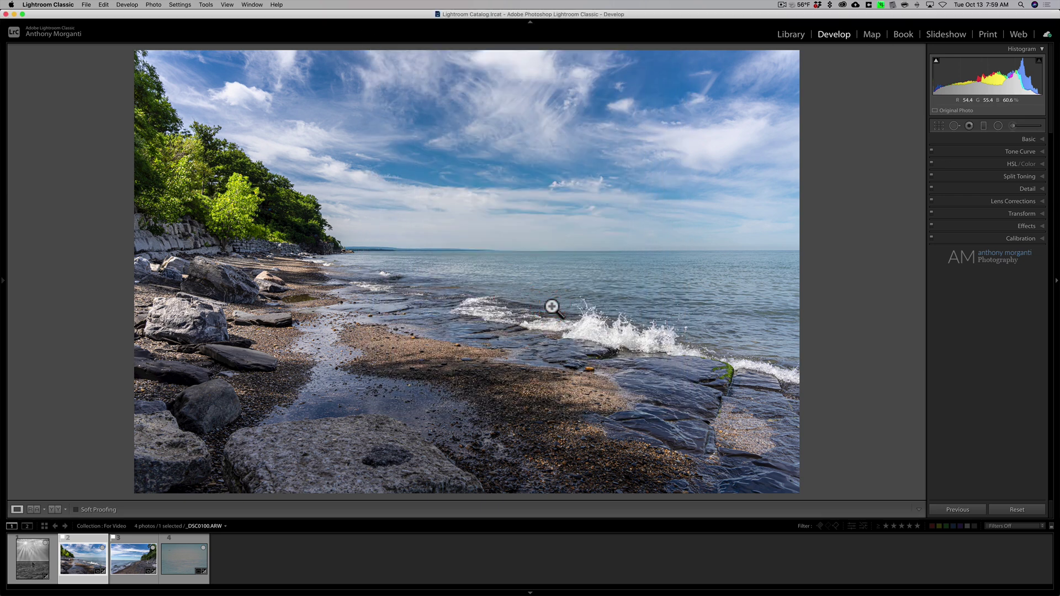
In External Editing preferences, set the Silver Efex Pro 2 colour space to ProPhoto RGB and resolution to 360
click(74, 8)
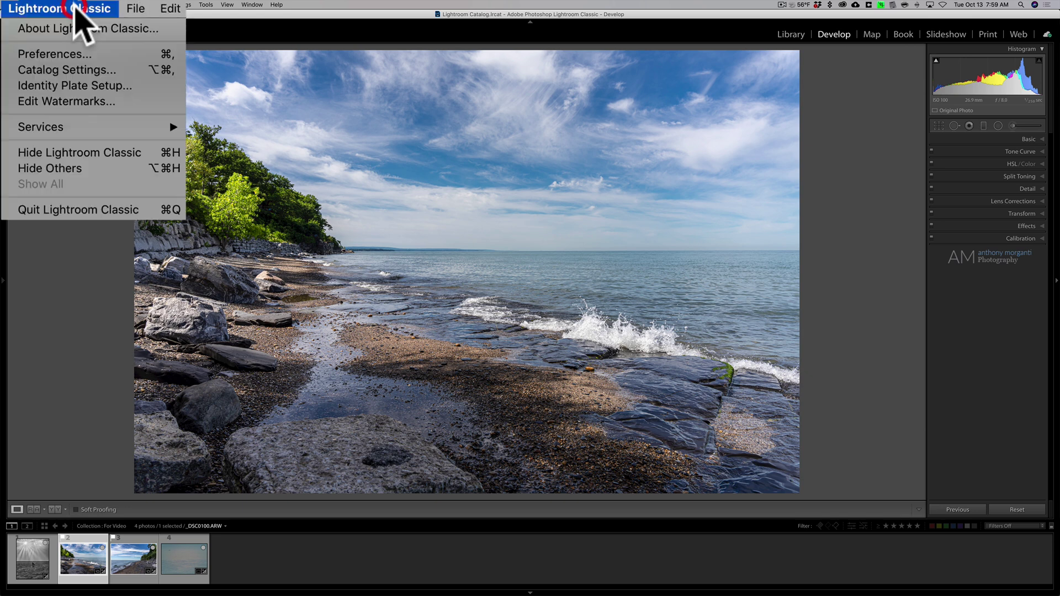
click(62, 53)
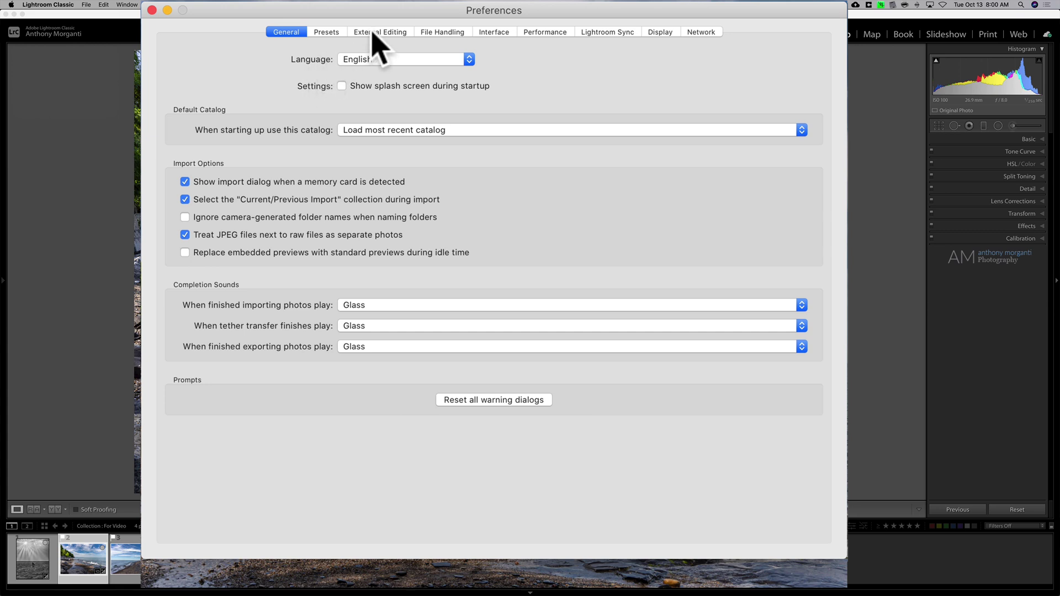
click(371, 32)
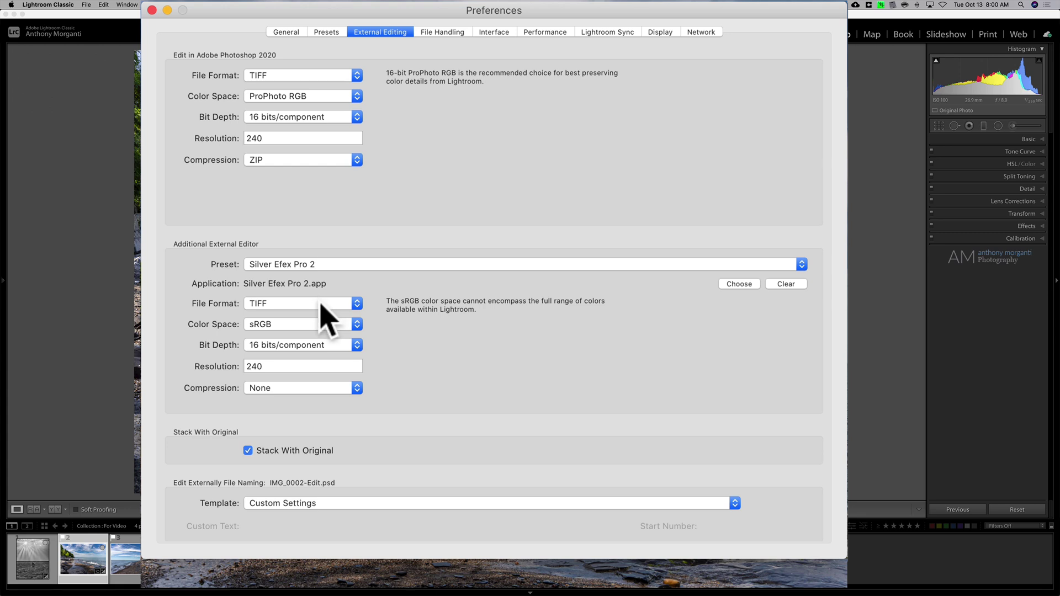
click(357, 324)
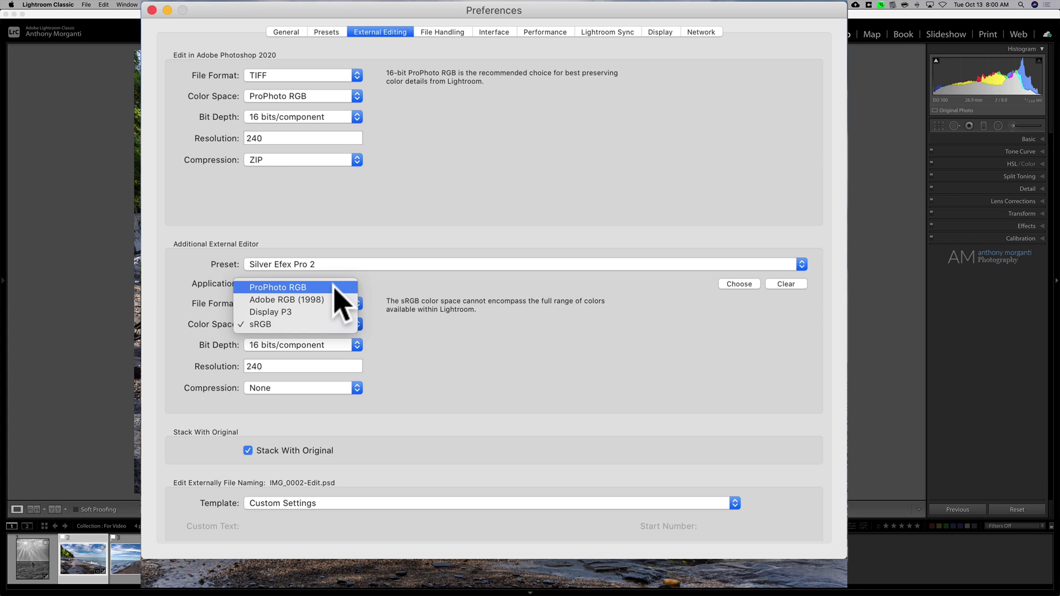
click(334, 287)
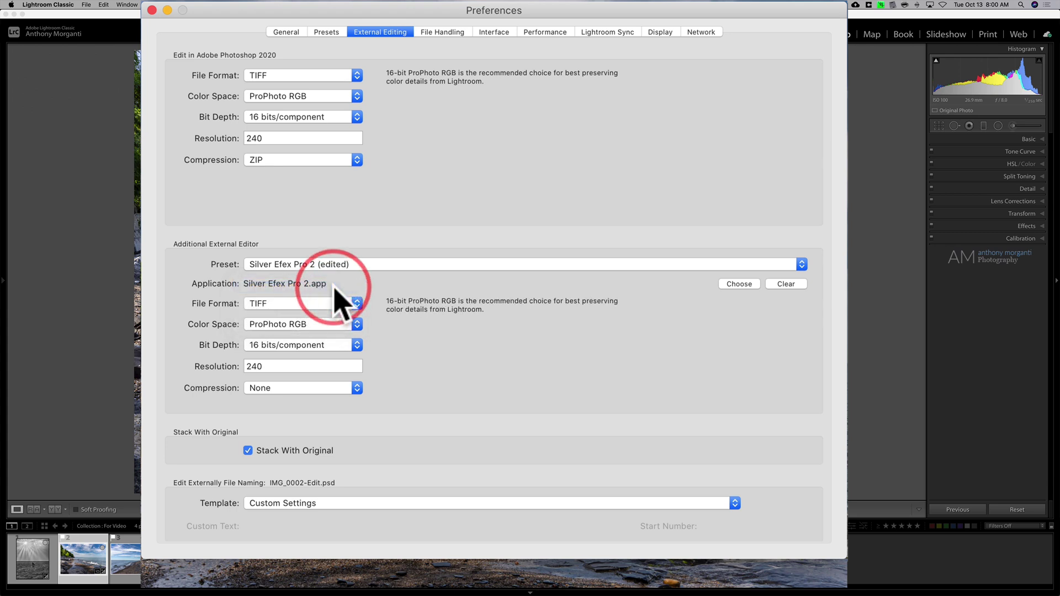
double_click(284, 365)
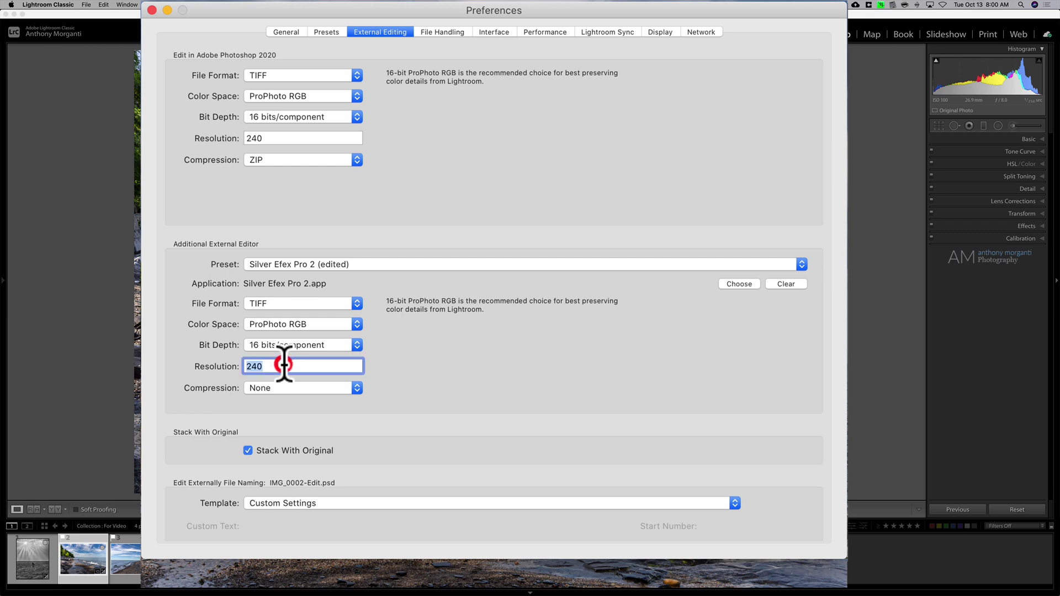
text(36)
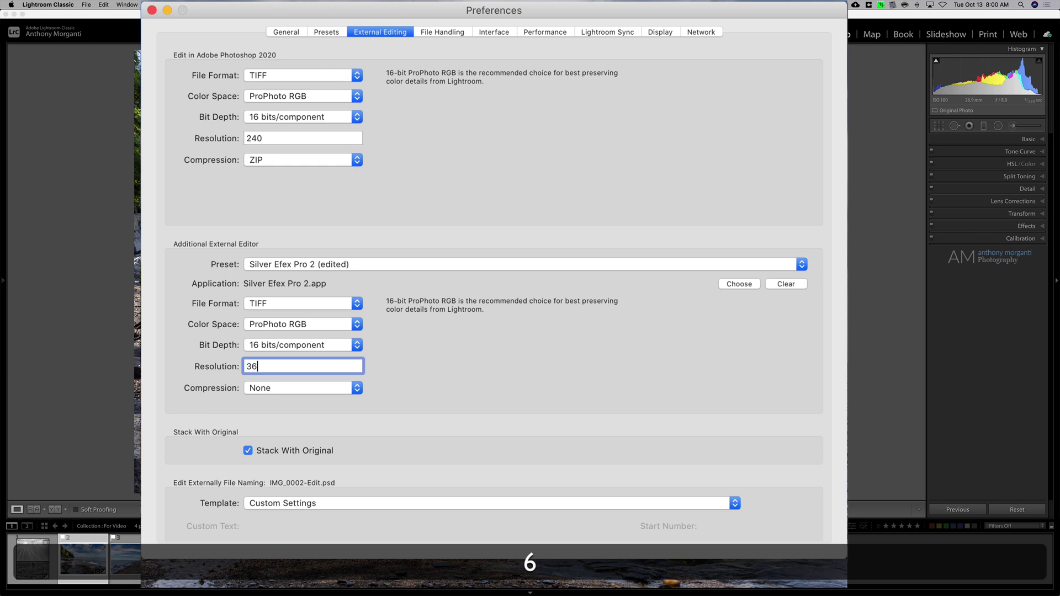
text(0)
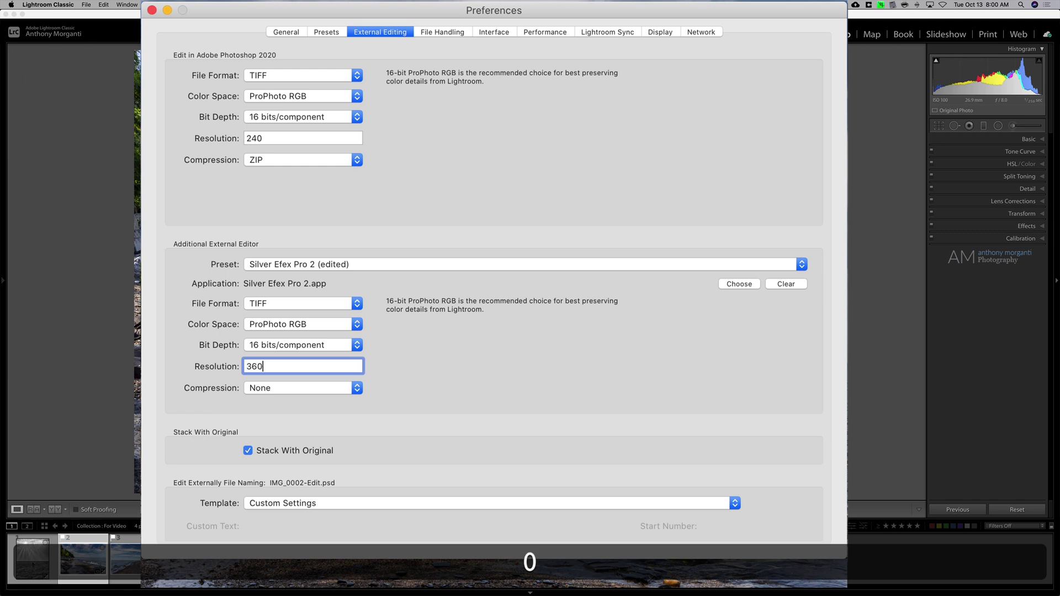
click(407, 350)
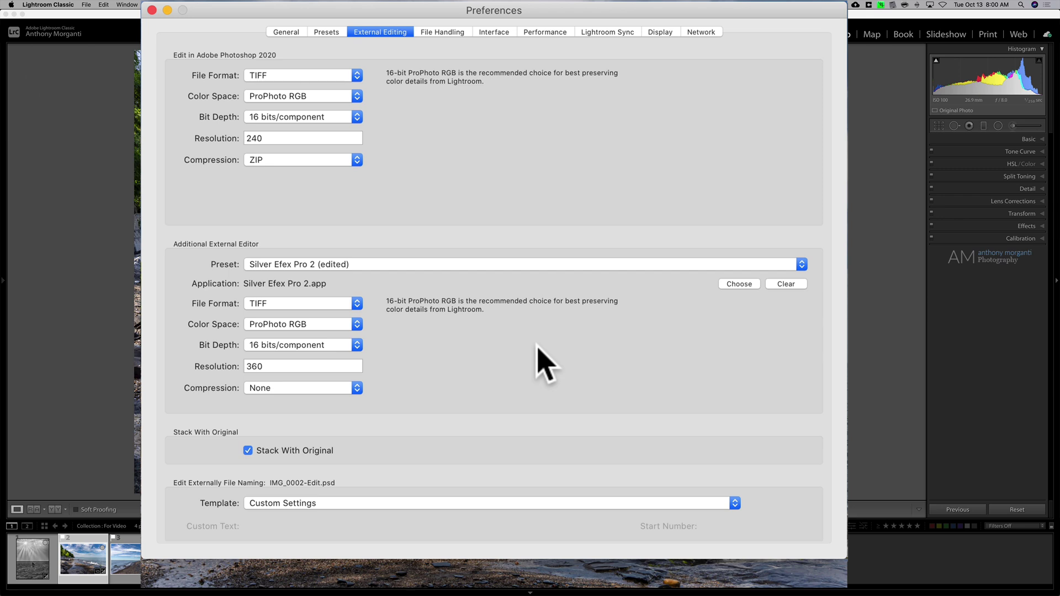
click(799, 264)
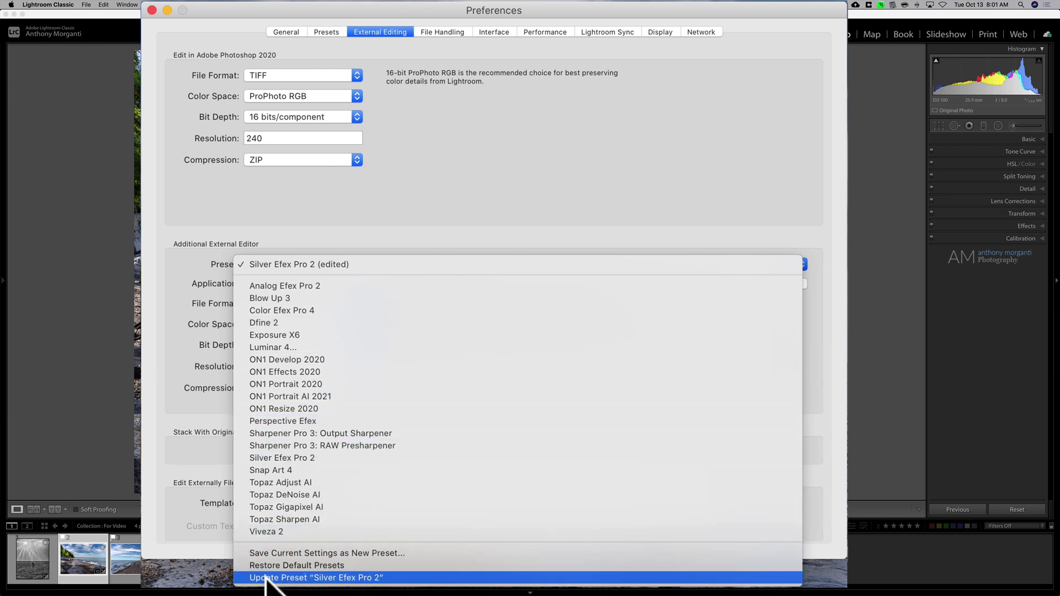
click(359, 577)
click(383, 578)
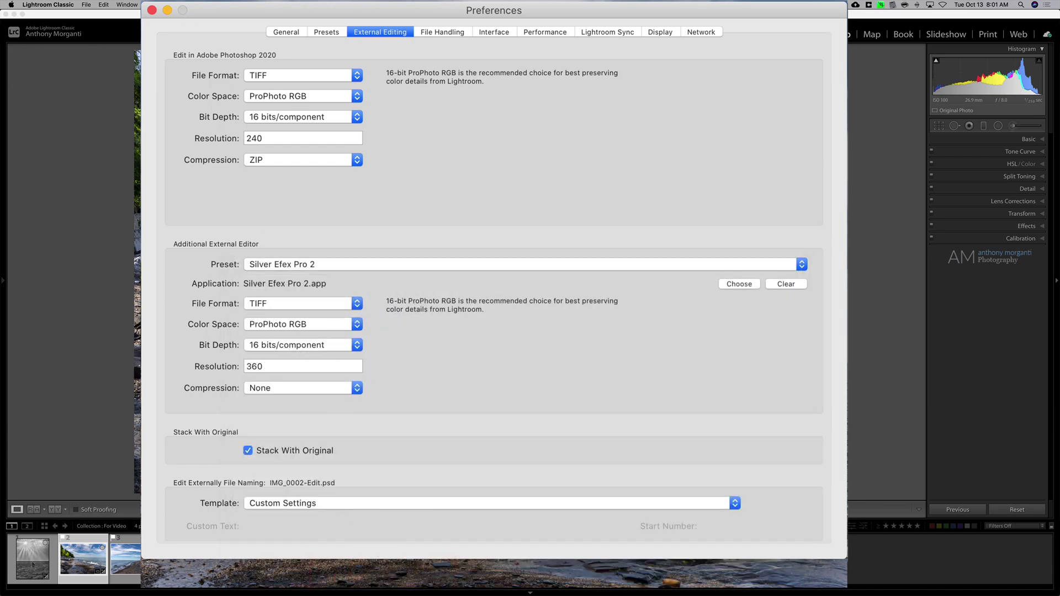
click(152, 10)
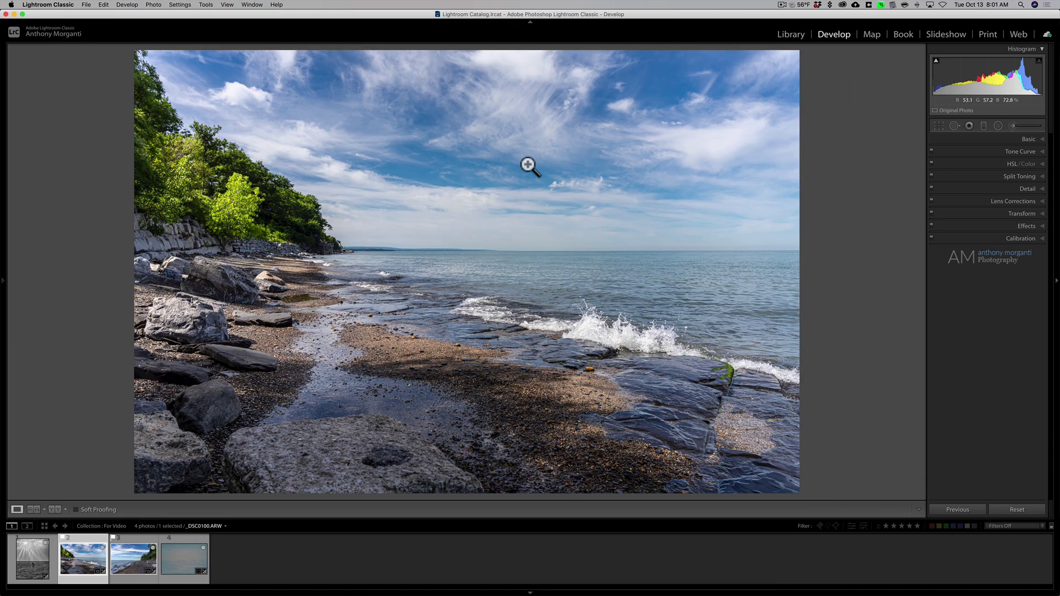
right_click(526, 161)
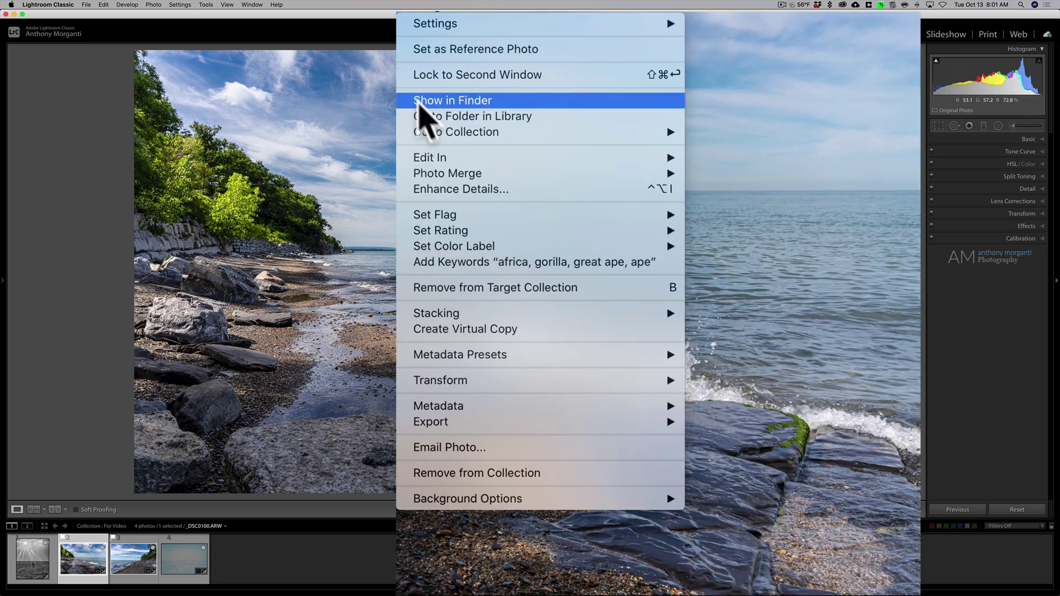
mouse_move(610, 160)
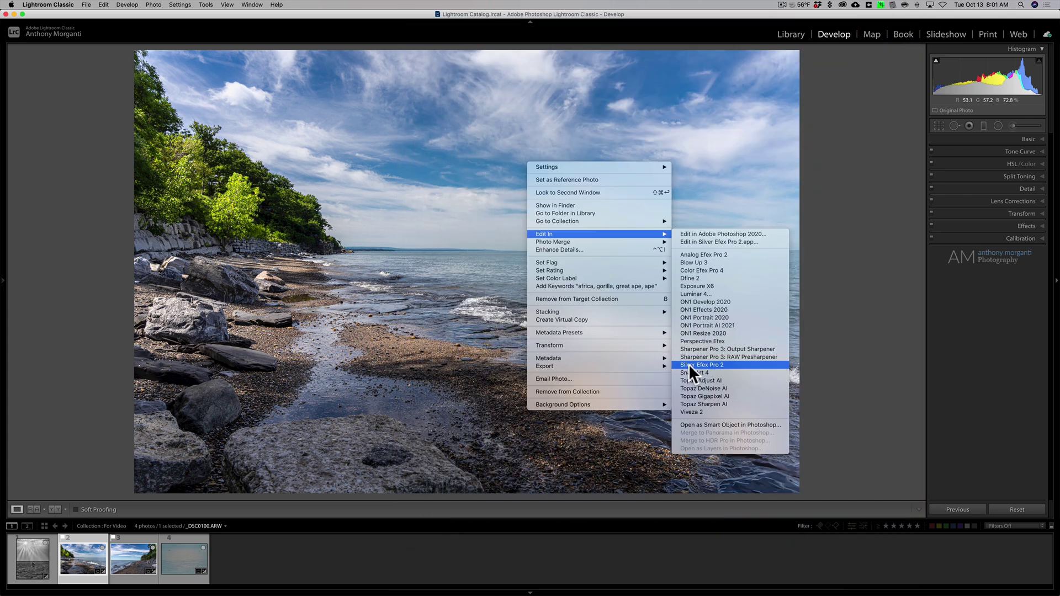
click(688, 364)
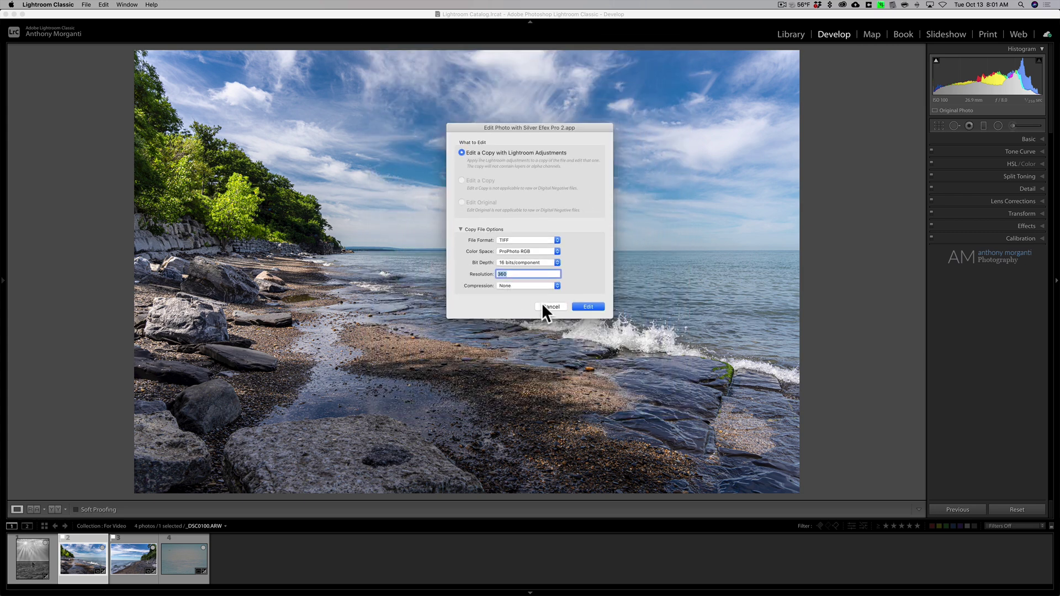
click(549, 303)
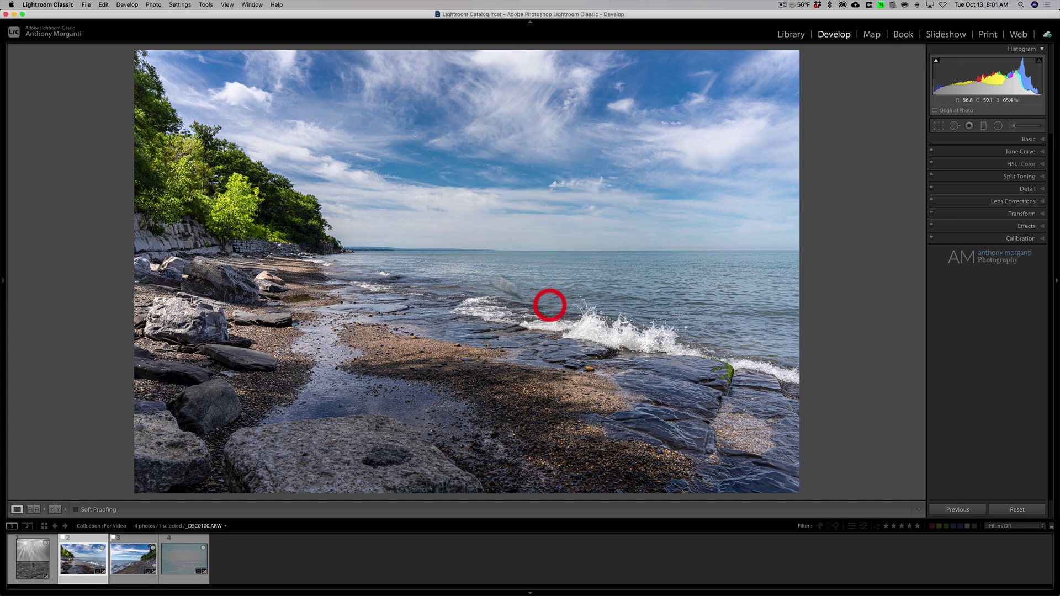
Reopen External Editing preferences and select the Color Efex Pro 4 preset
click(51, 4)
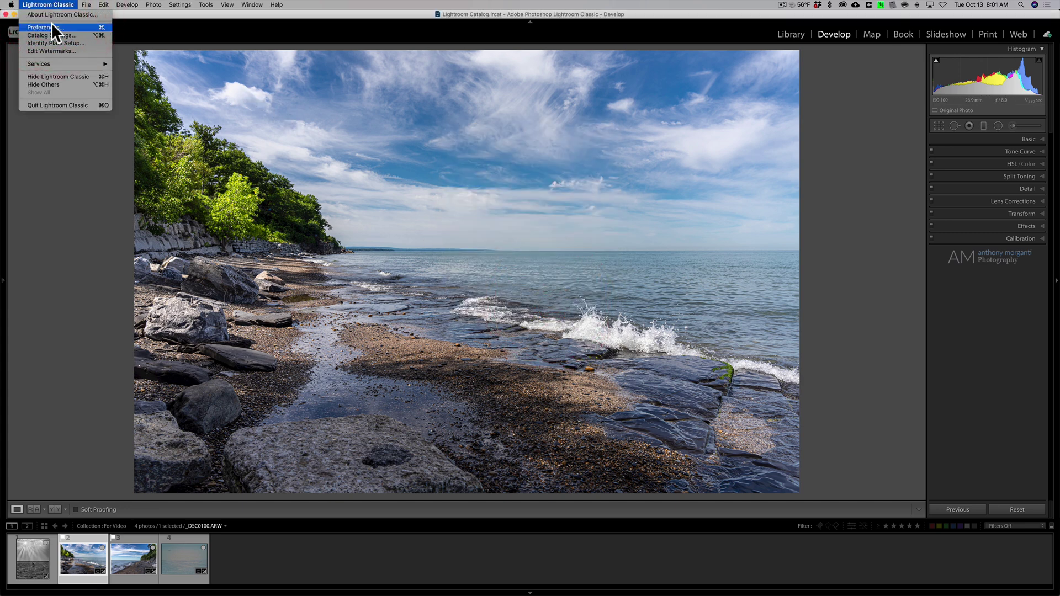
click(50, 27)
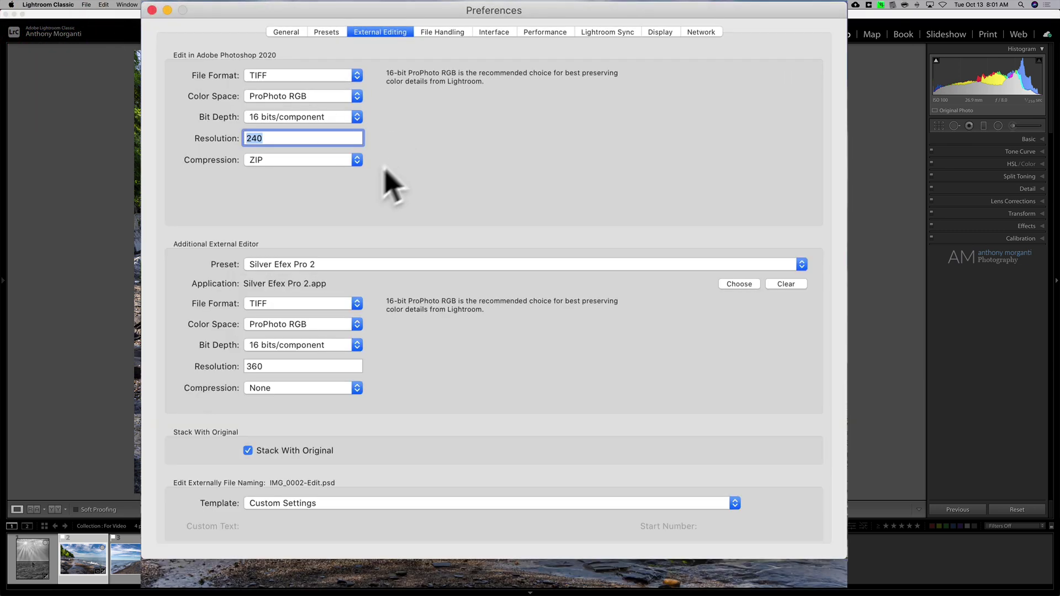
click(386, 265)
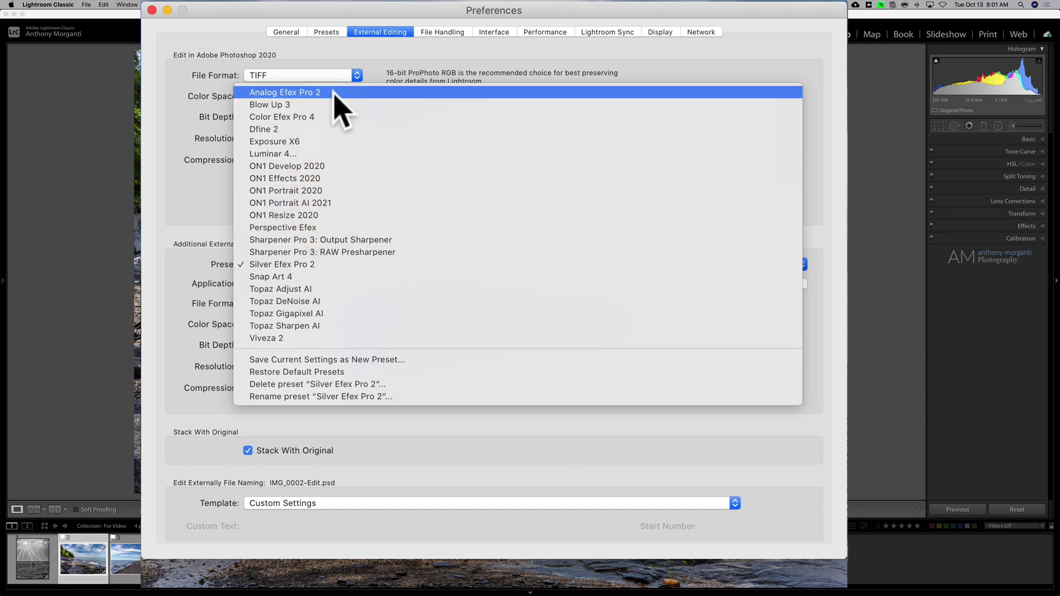
click(334, 93)
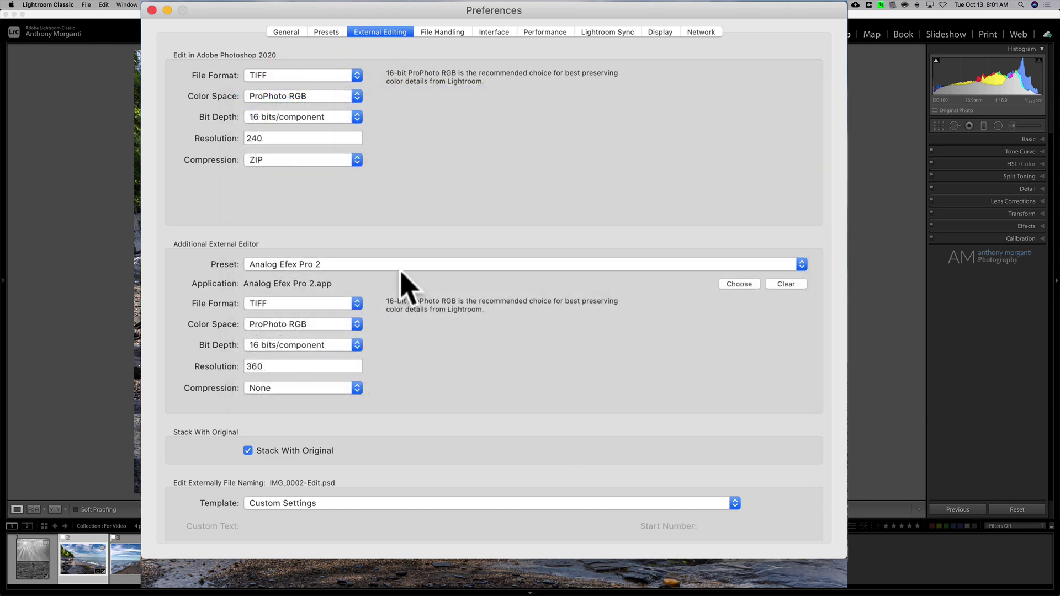
click(385, 264)
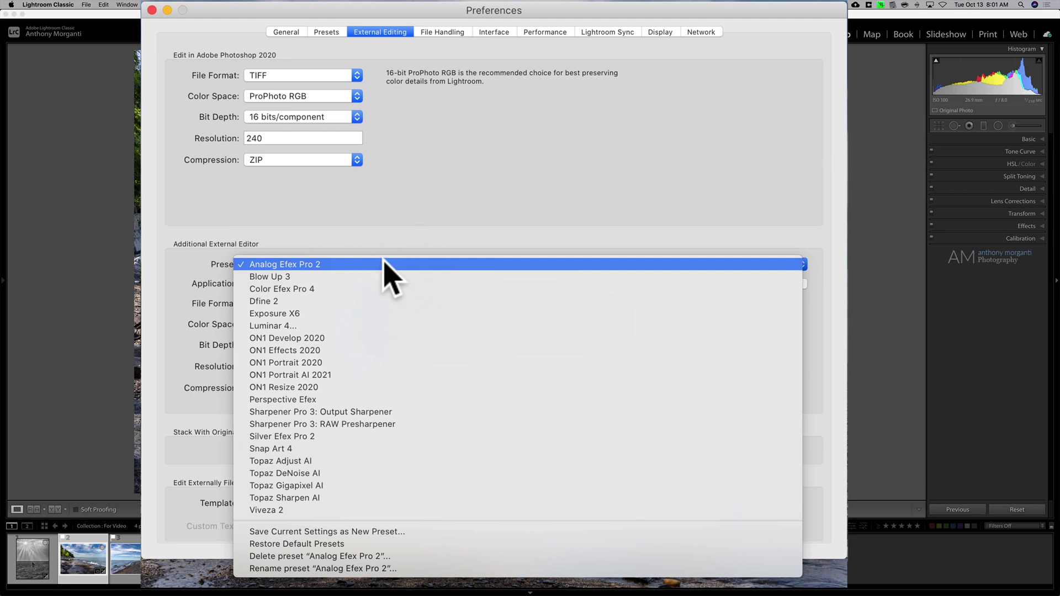
click(368, 288)
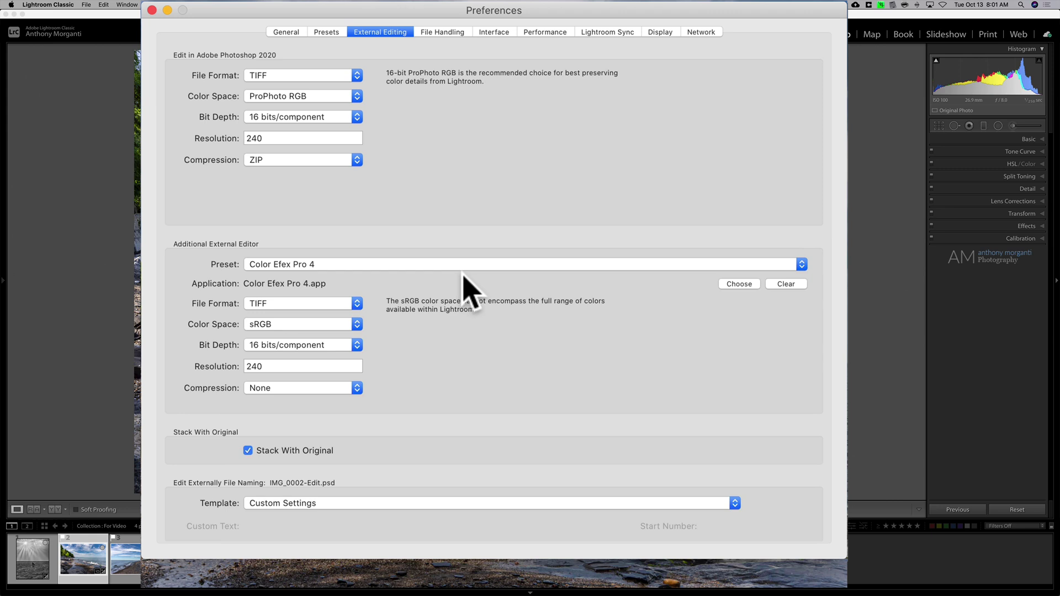
Set Color Efex Pro 4 to ProPhoto RGB at 360 resolution and update the preset
click(358, 325)
click(326, 291)
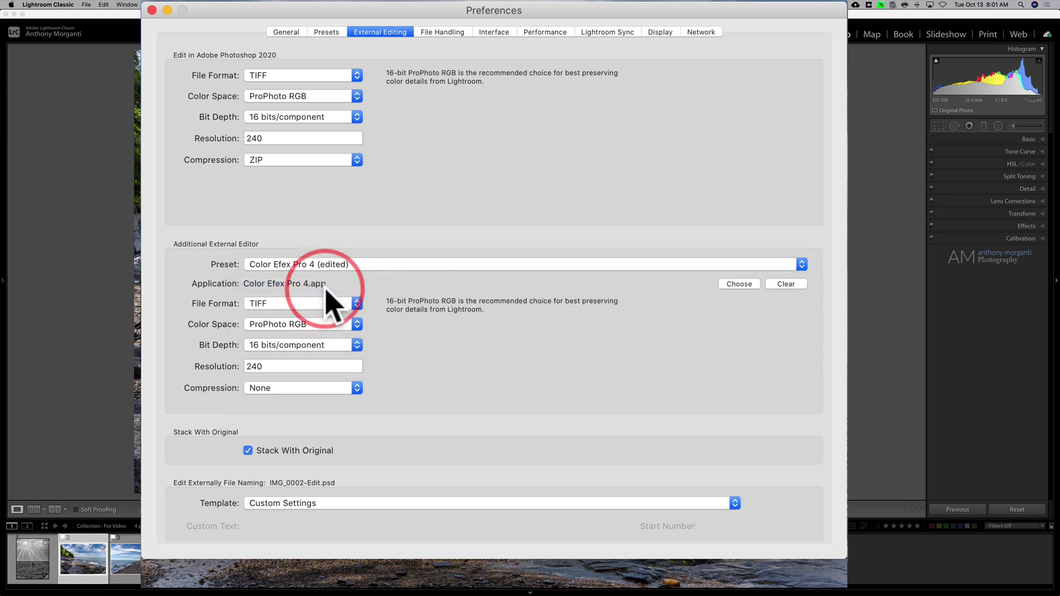
click(291, 364)
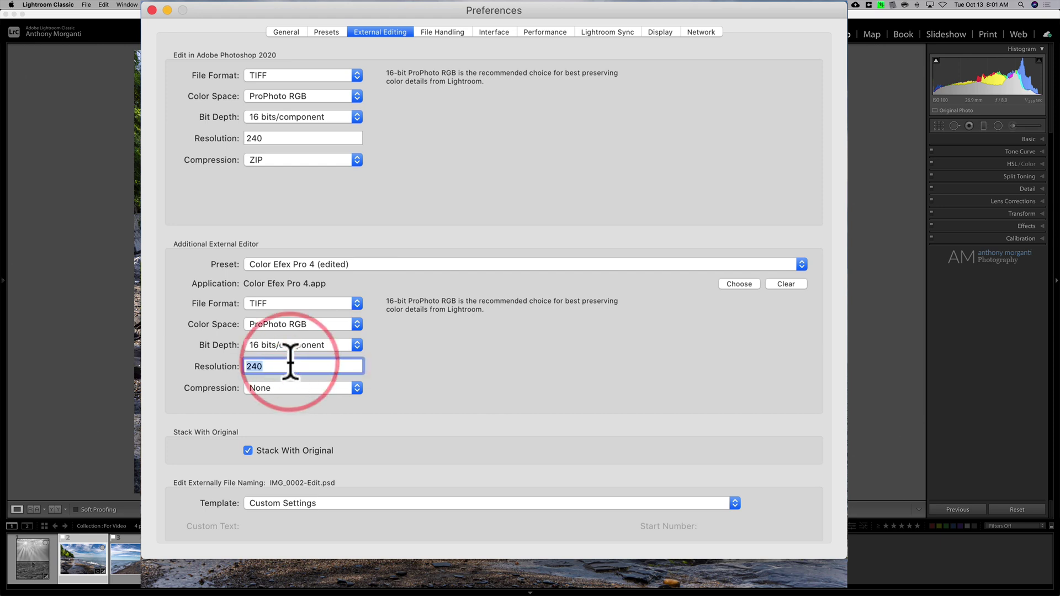
text(36)
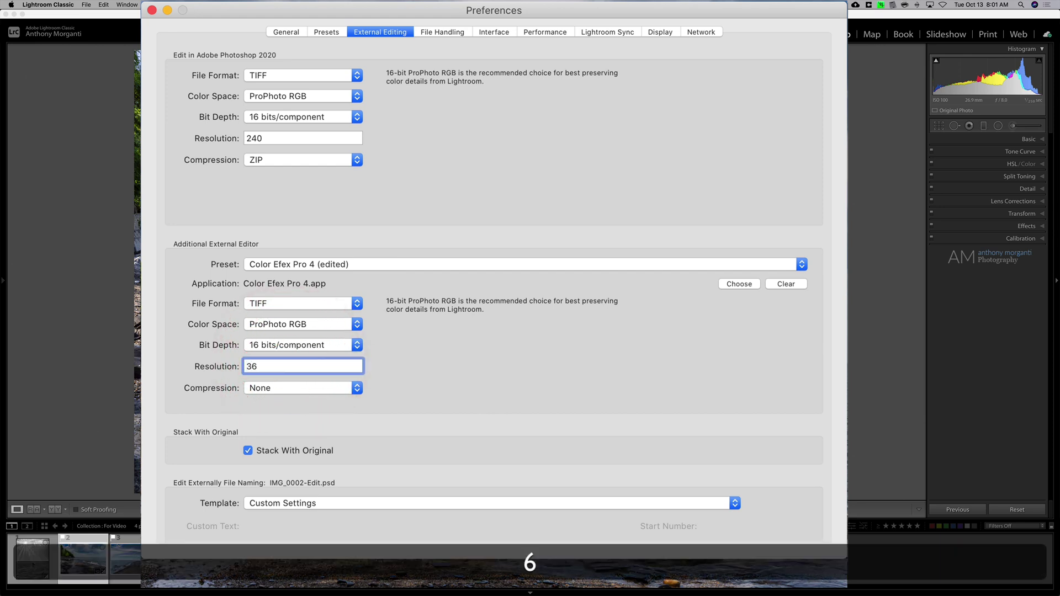
text(0)
click(629, 301)
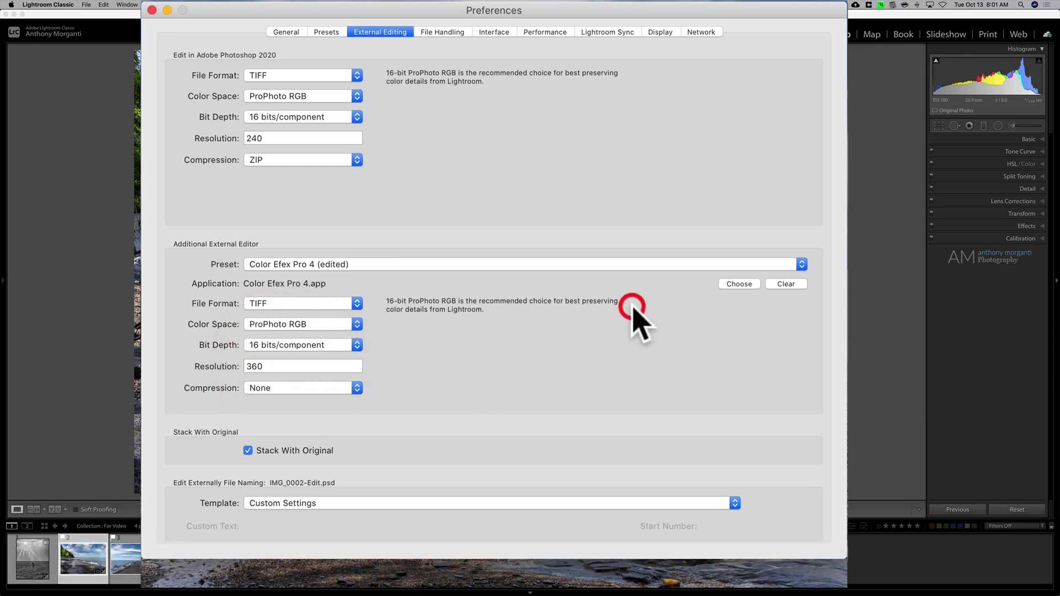
click(802, 265)
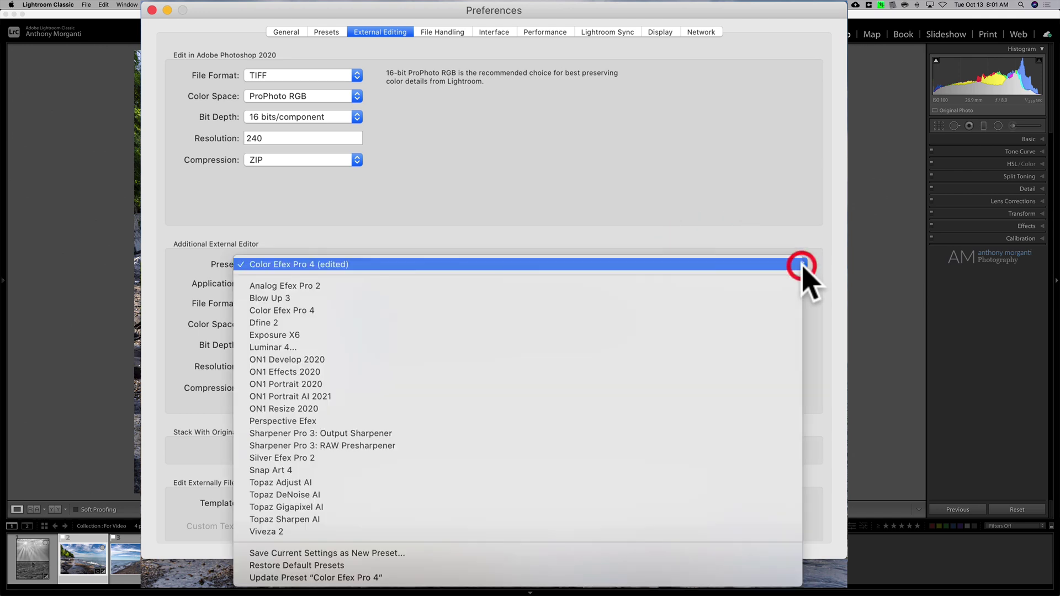
click(362, 577)
Close Preferences and confirm the Color Efex Pro 4 edit defaults: TIFF, ProPhoto RGB, 16-bit, 360 resolution
click(152, 10)
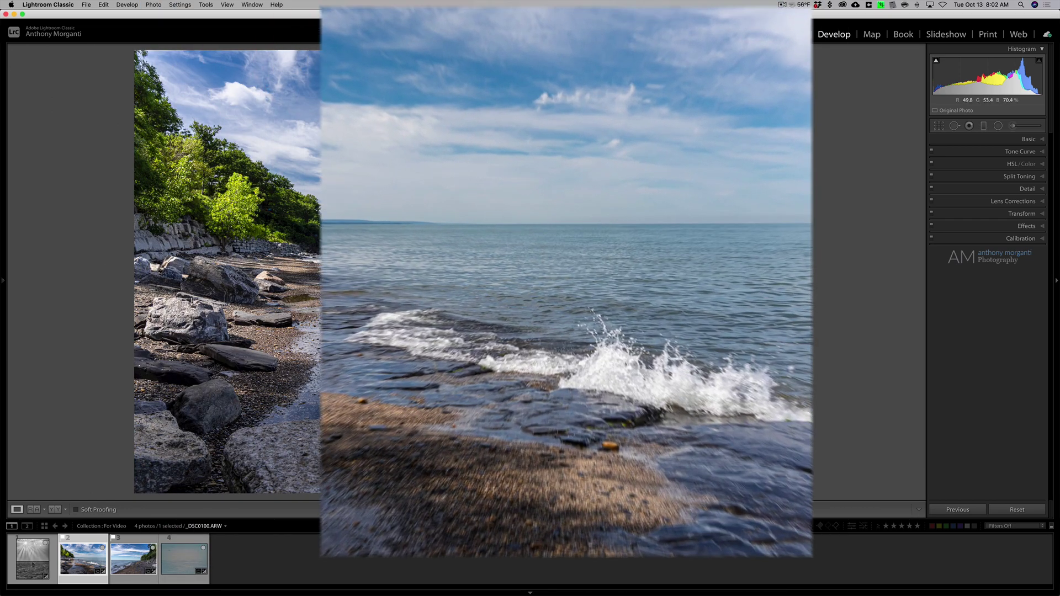
right_click(438, 141)
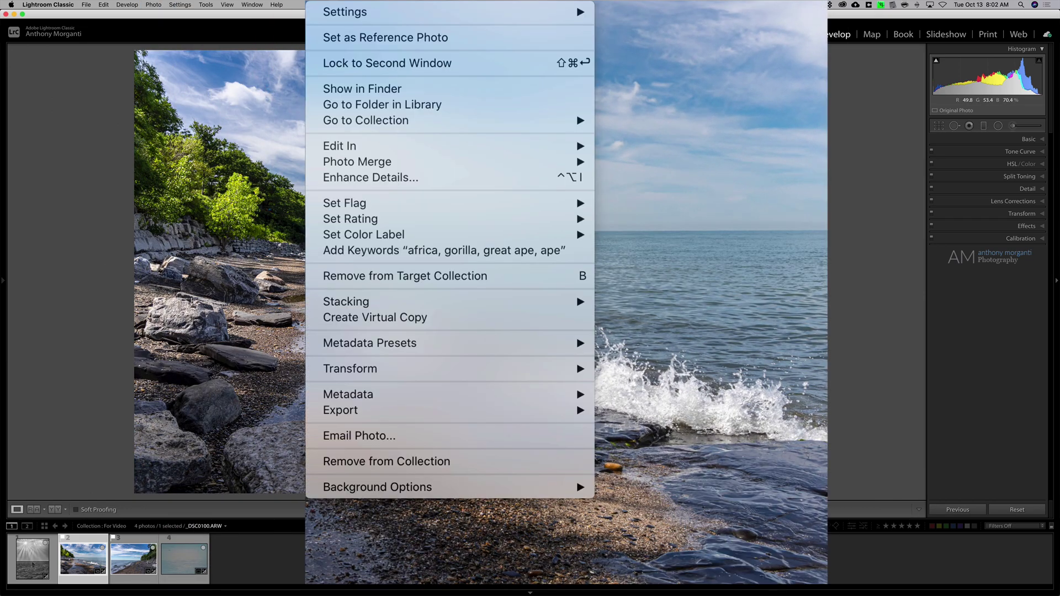
click(350, 154)
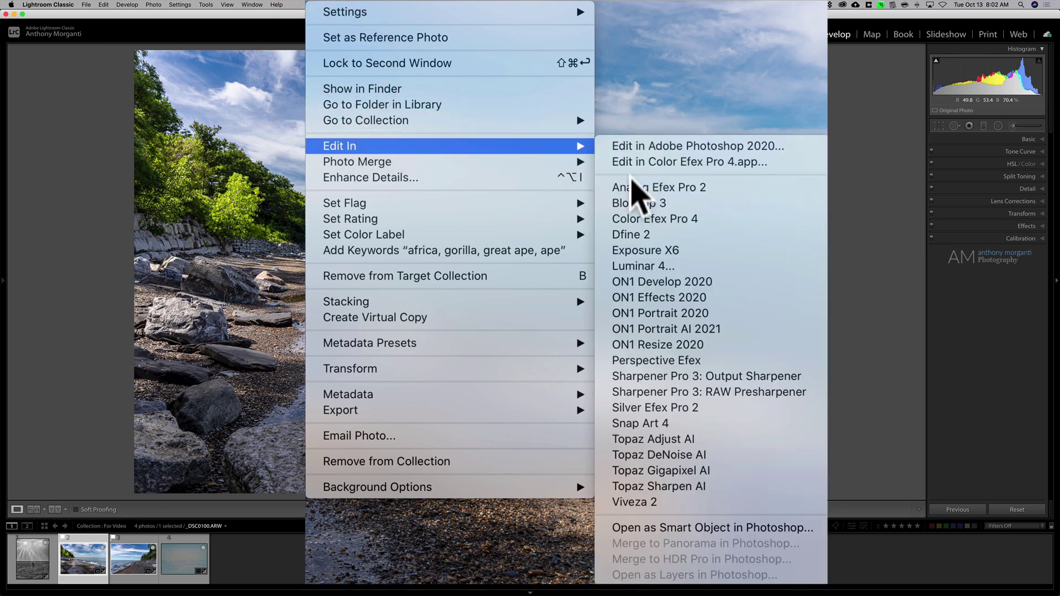
click(630, 218)
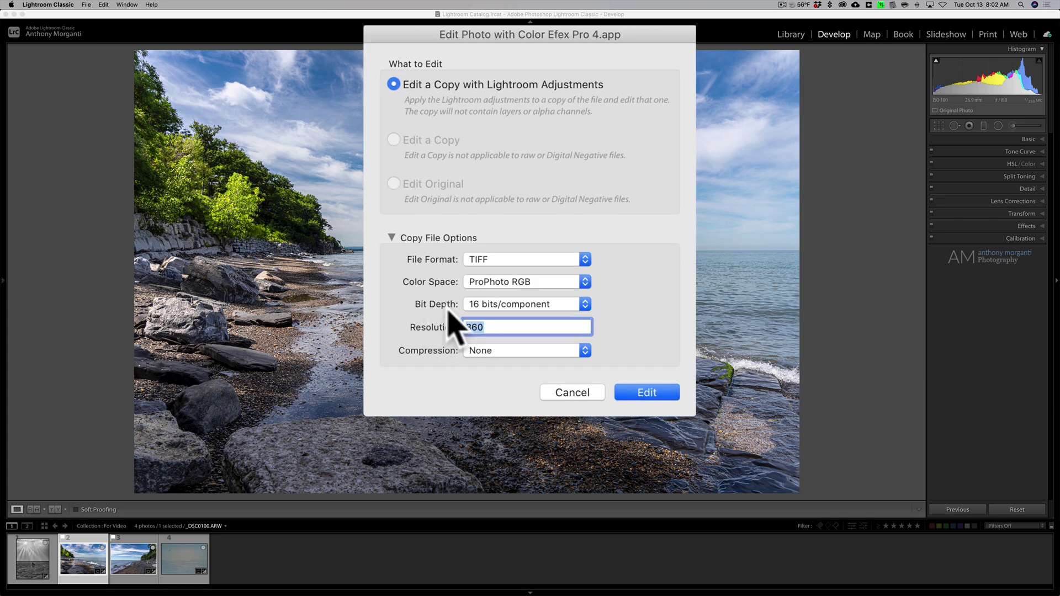